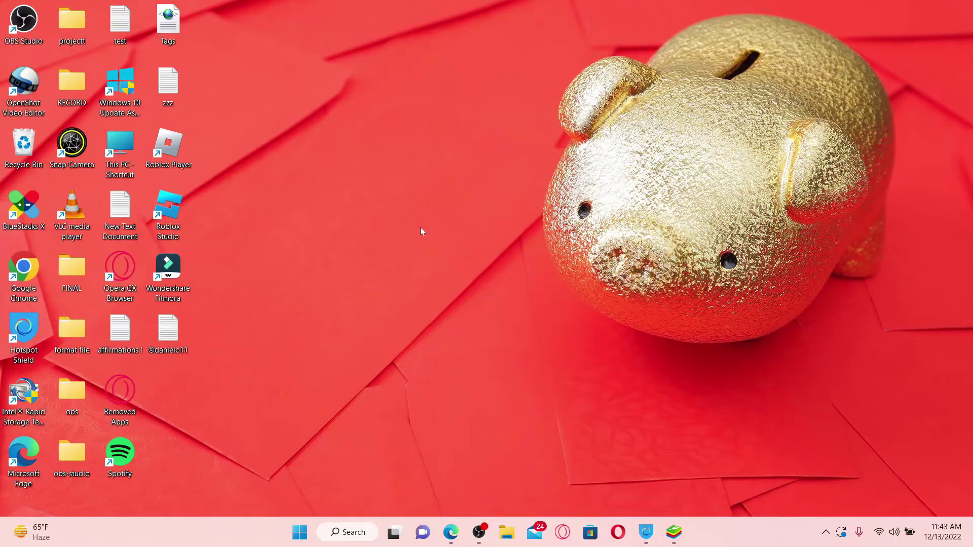
click(451, 532)
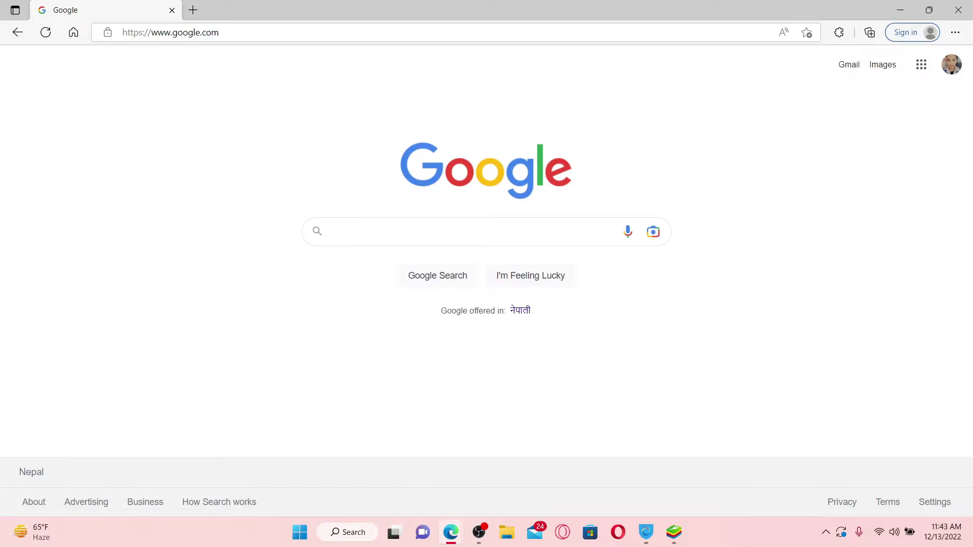
click(171, 33)
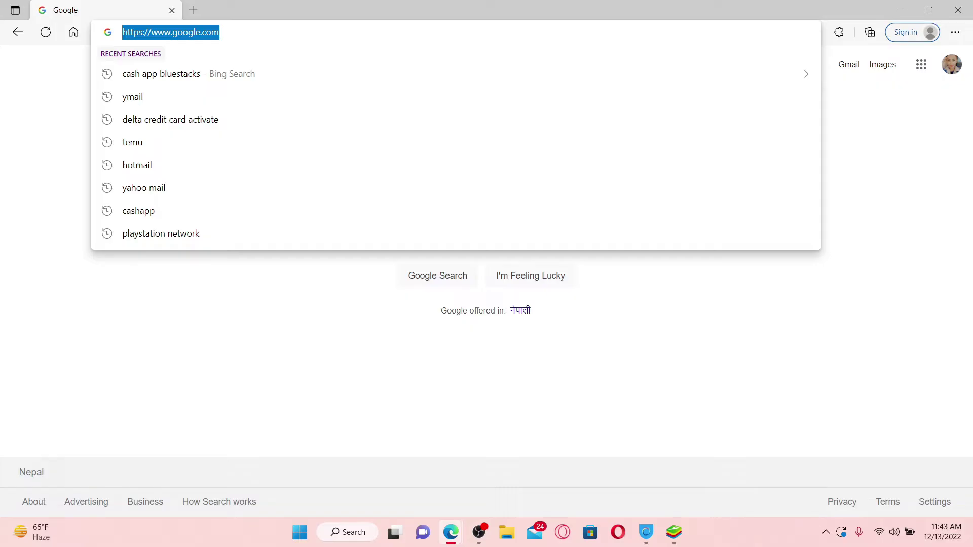
text(www.netflix.com)
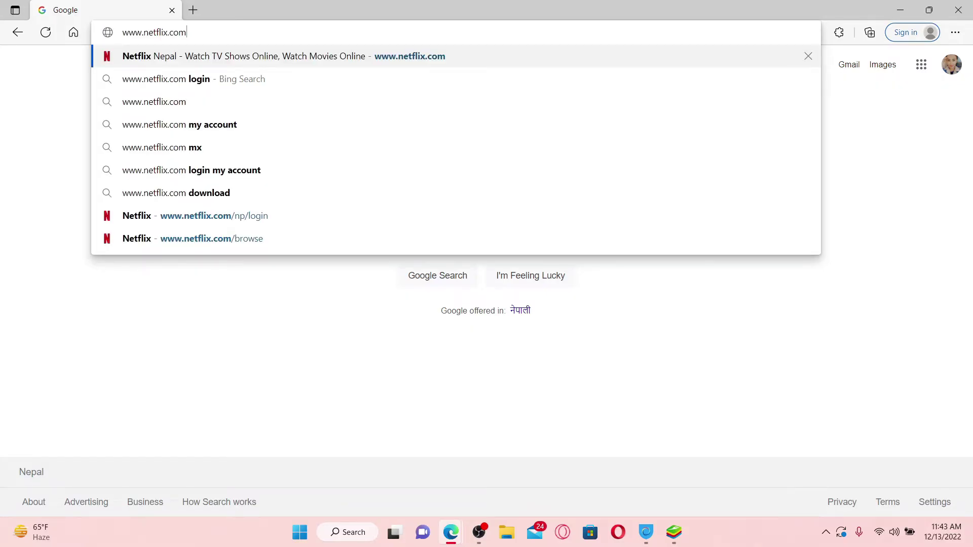
key(Return)
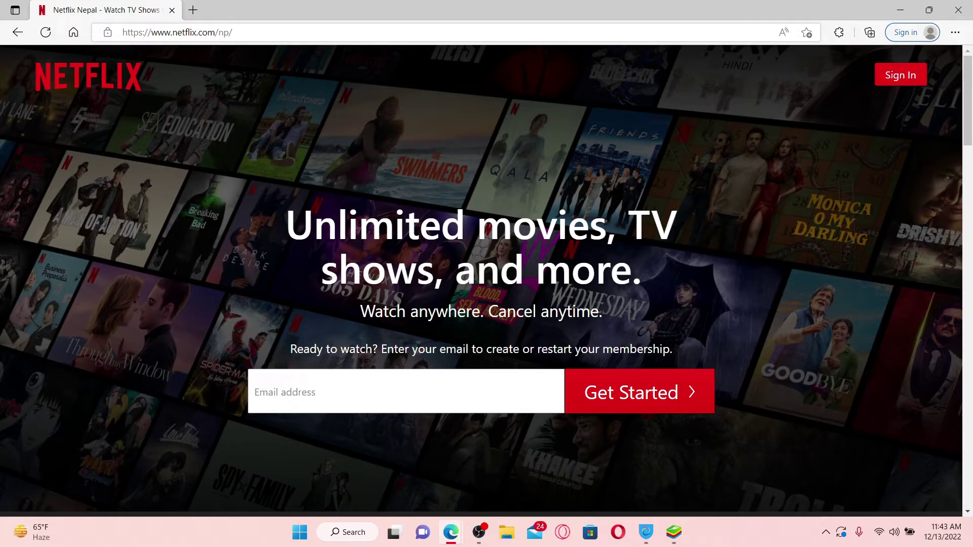
Go to the Netflix Sign In page from the landing page's top-right button.
click(903, 75)
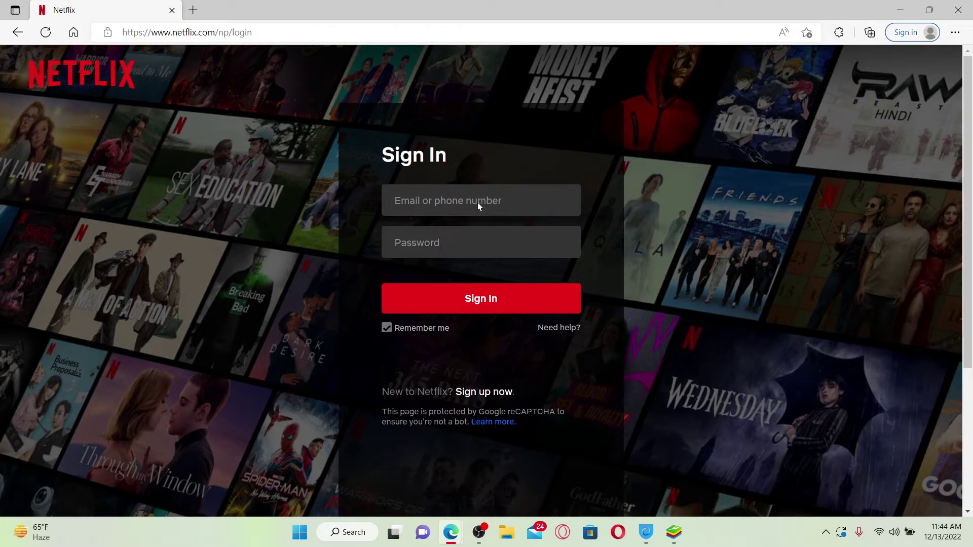
Enter the account email, then paste the password into the Password field.
click(438, 198)
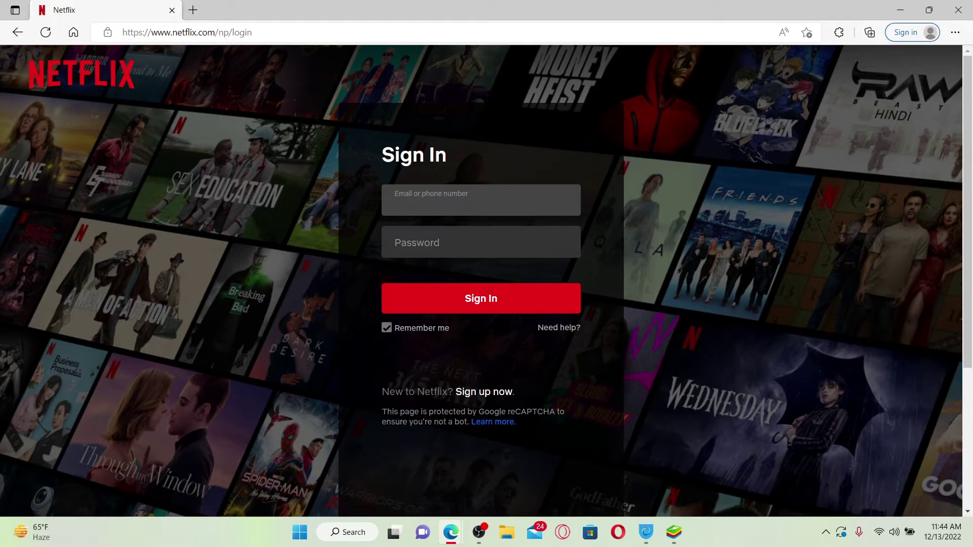
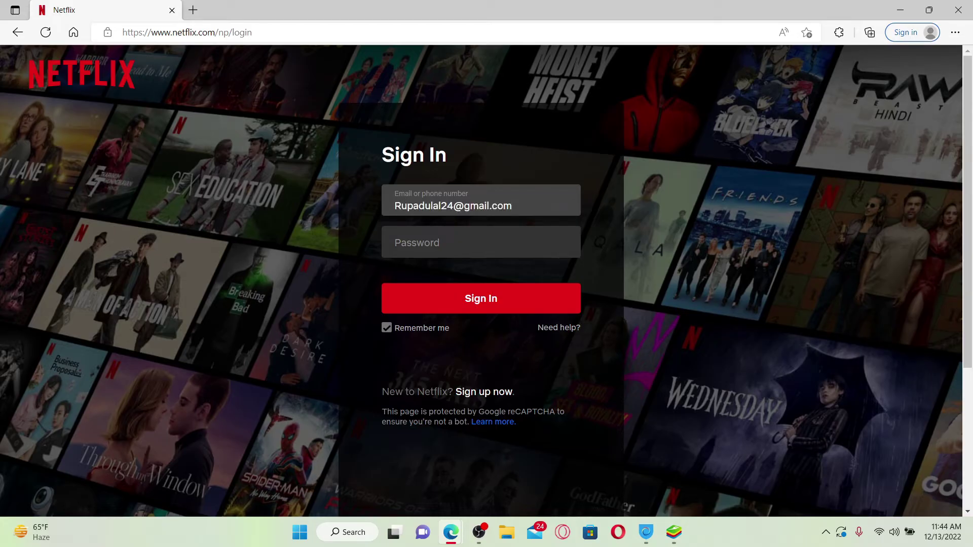
key(Tab)
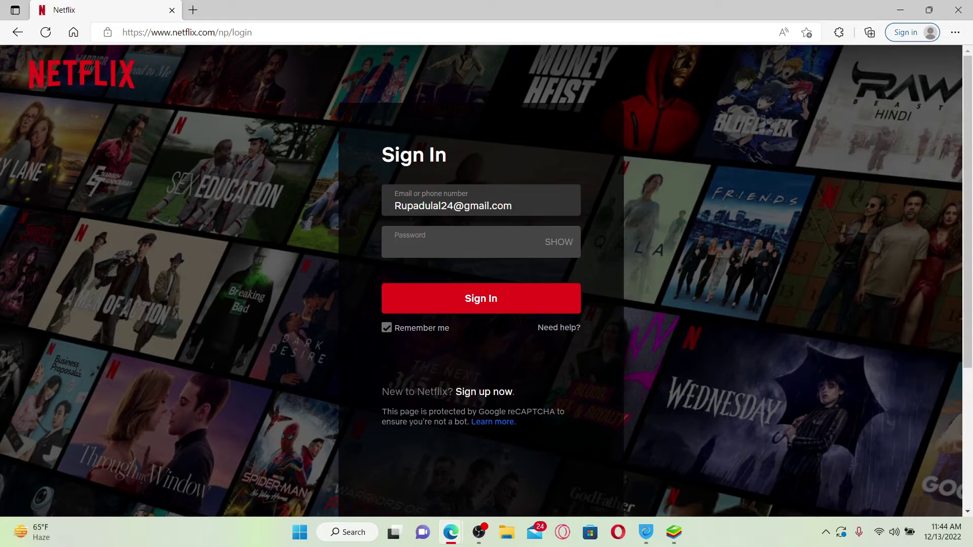
key(ctrl+v)
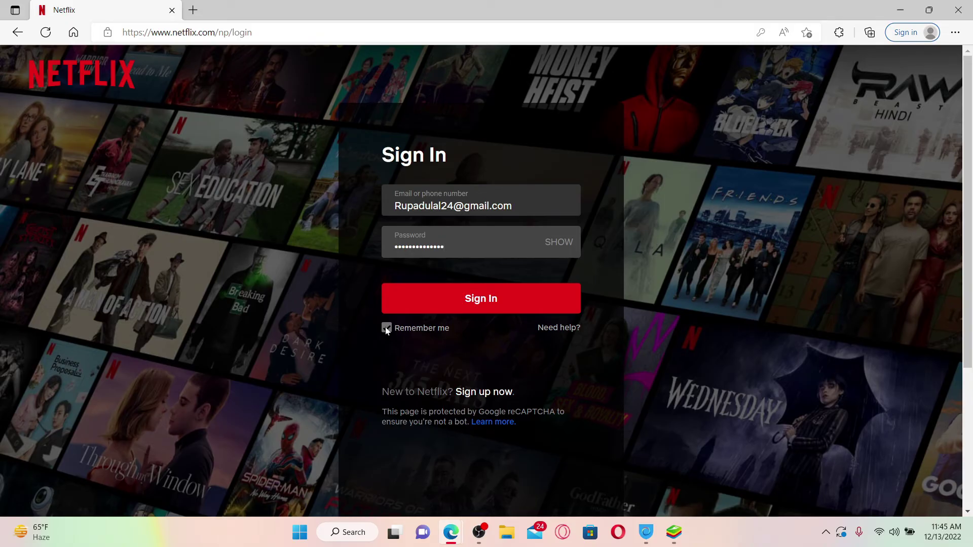
Uncheck Remember me on the Netflix sign-in form.
click(385, 328)
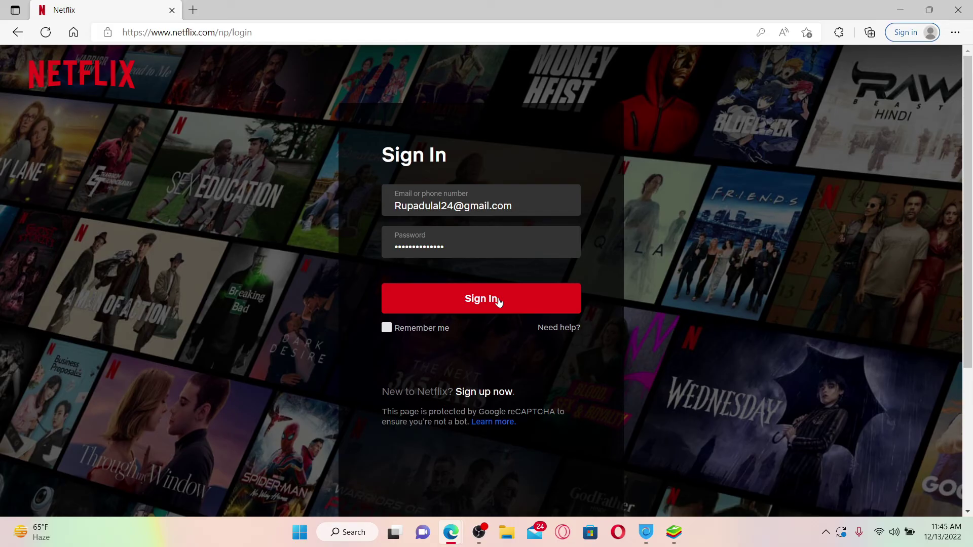
click(900, 9)
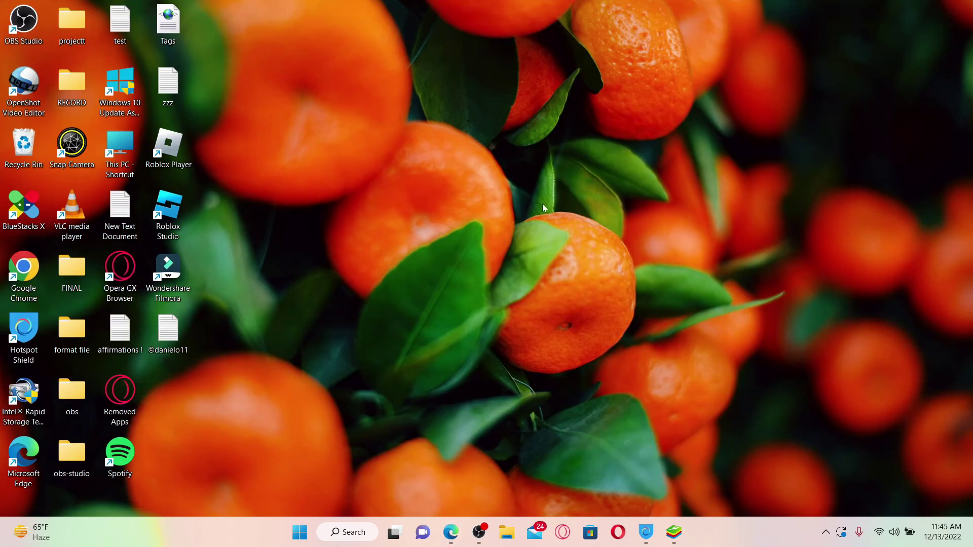